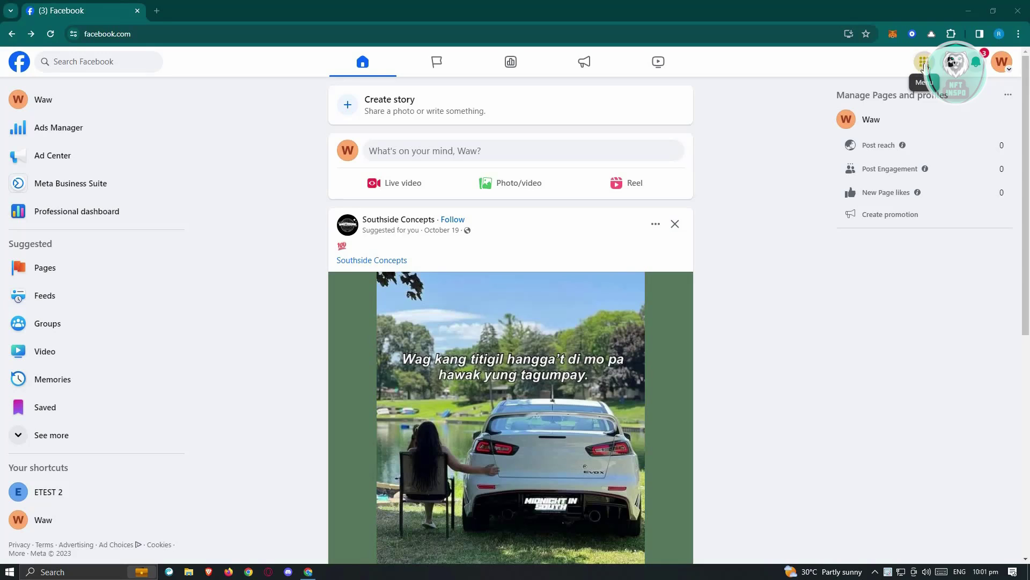
- Go from the Facebook menu's Professional section to Meta Business Suite for the Waw Page
click(924, 62)
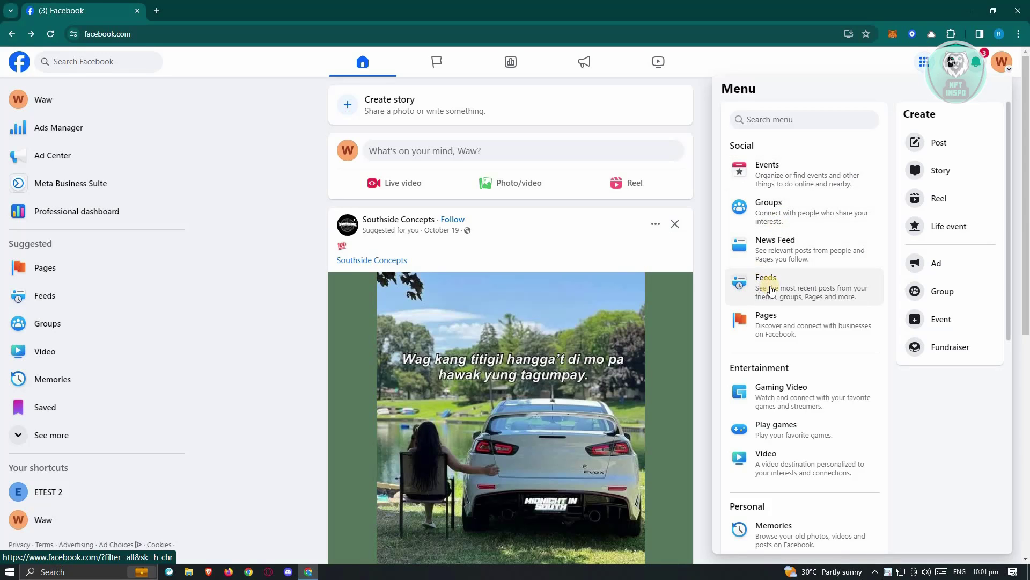
scroll(771, 290, down, 7)
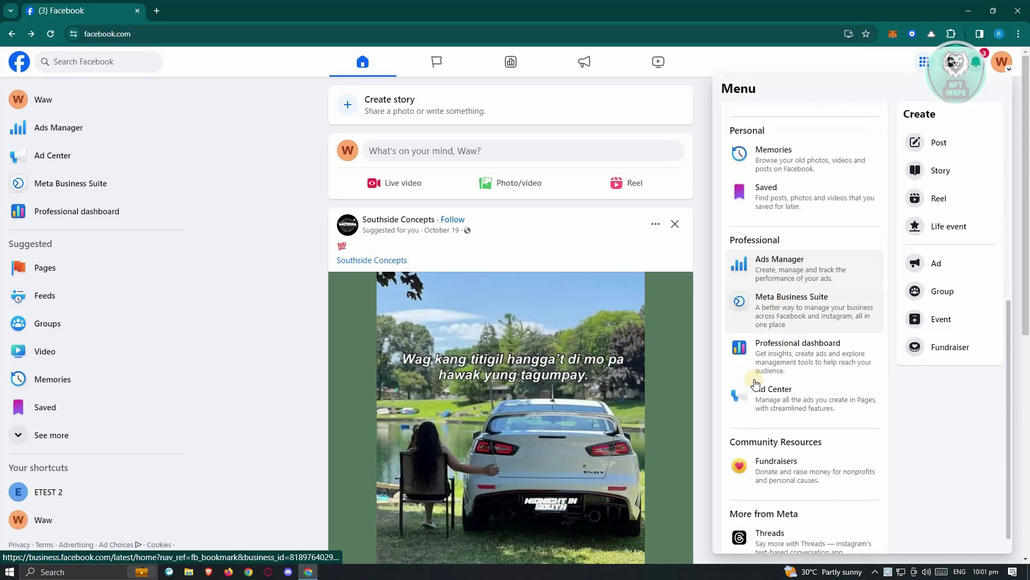
click(798, 307)
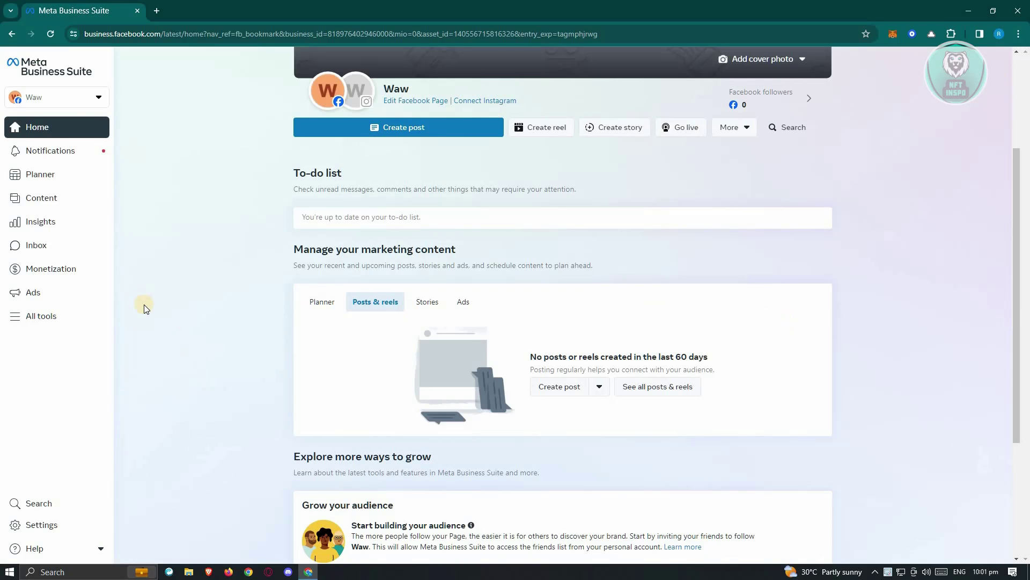
- Open Meta Business Suite Settings to reach the Users > People list
click(43, 526)
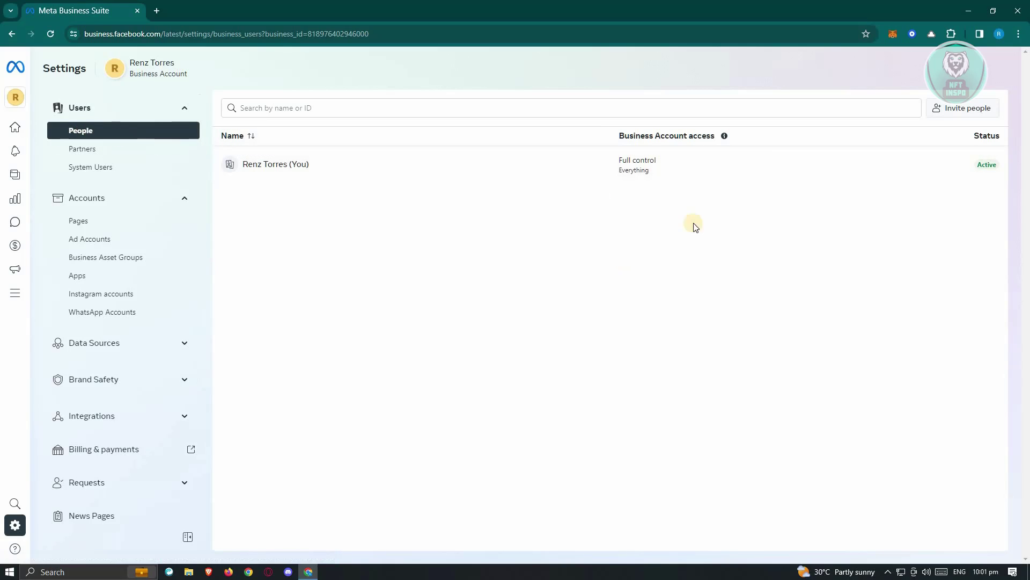
- Start an invite, enter the invitee's e-mail, leave temporary access off, and continue to Assign access
click(970, 111)
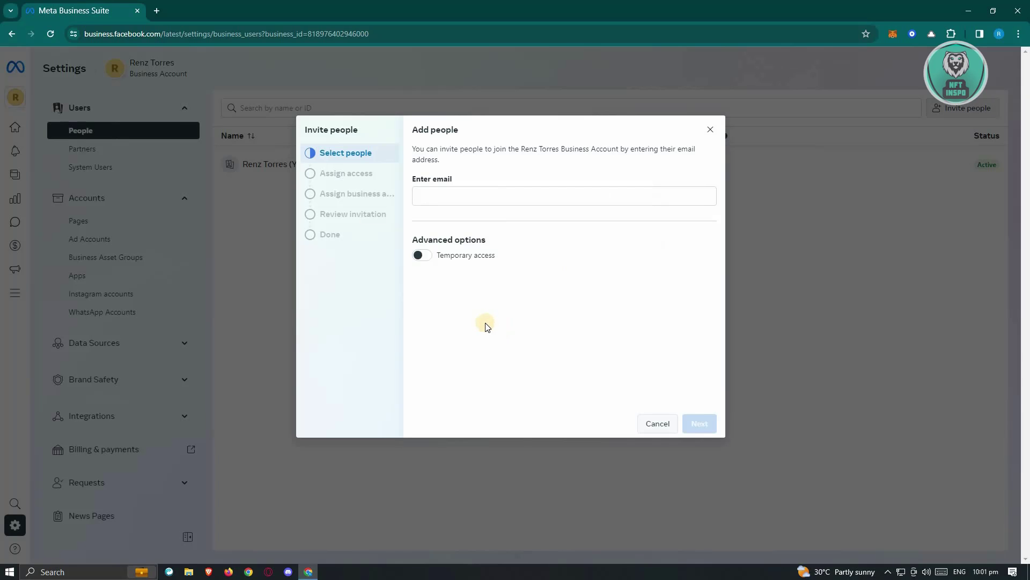
click(434, 197)
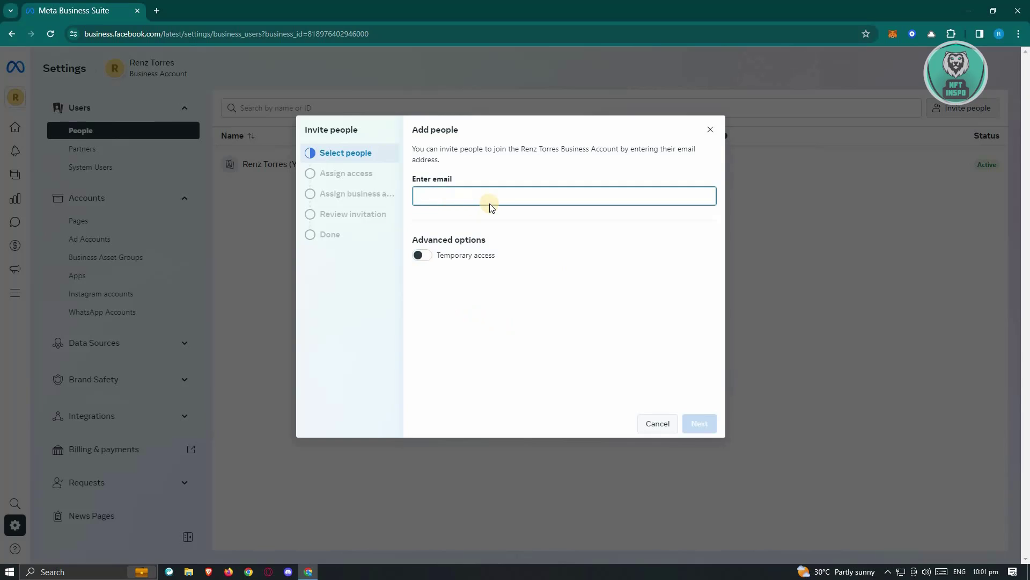
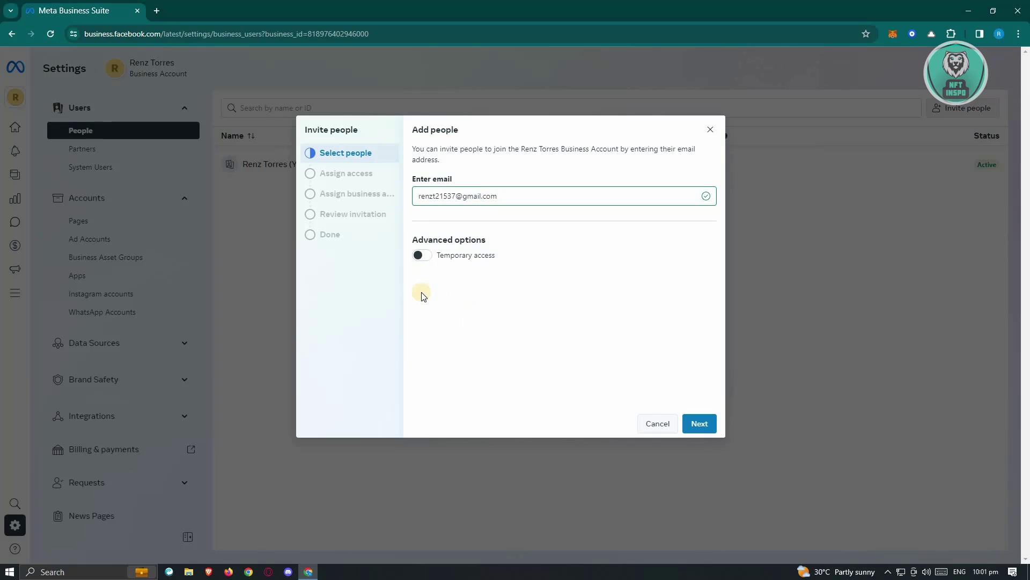
click(421, 256)
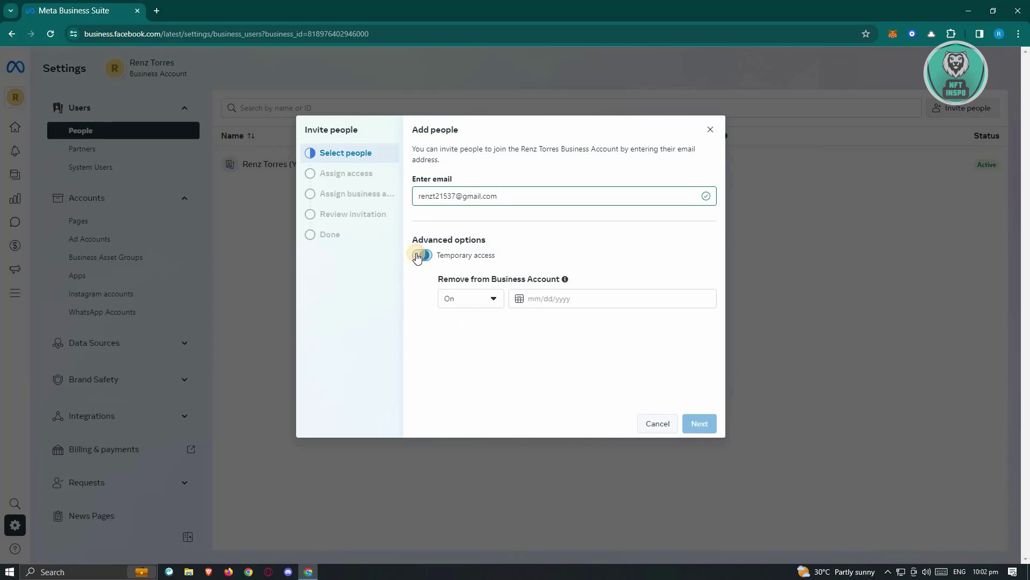
click(489, 299)
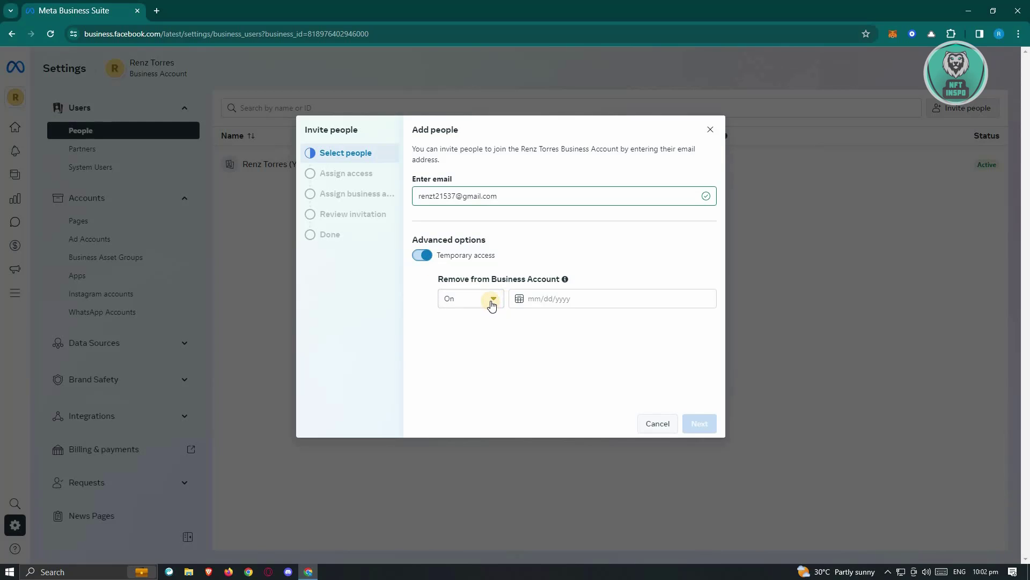
click(422, 257)
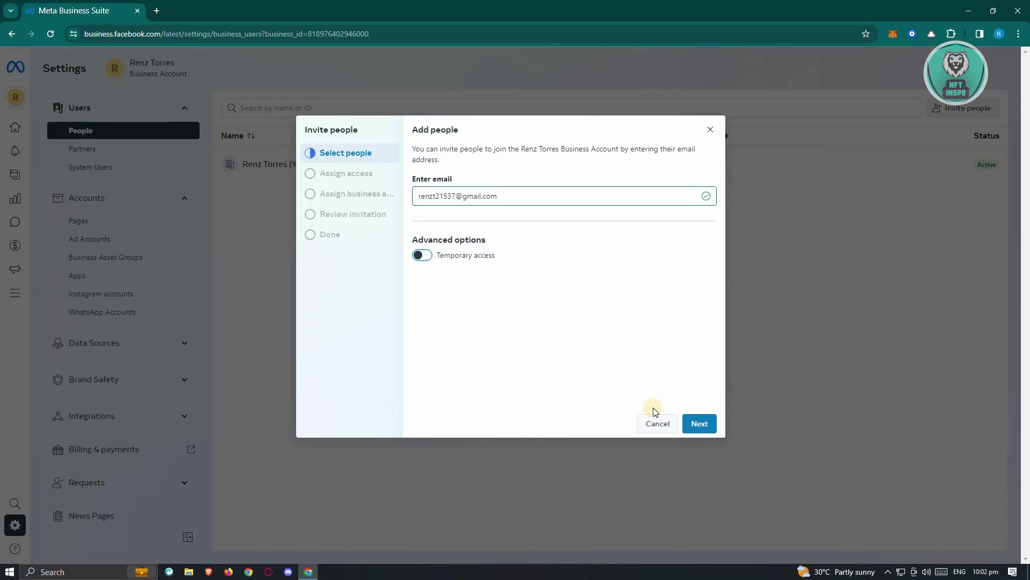
click(703, 429)
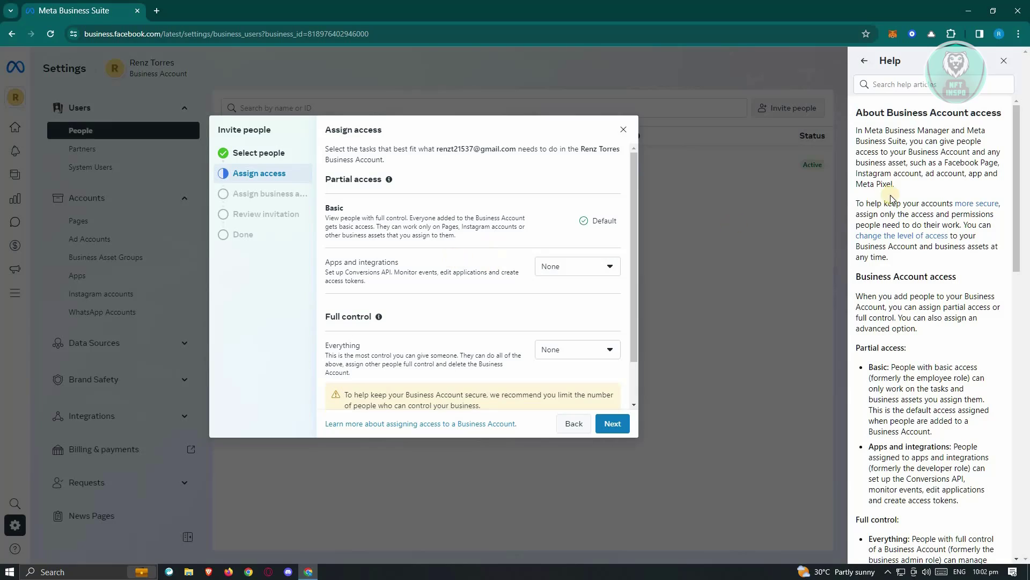
- Highlight the Full control heading in the Business Account access help article
scroll(907, 349, down, 4)
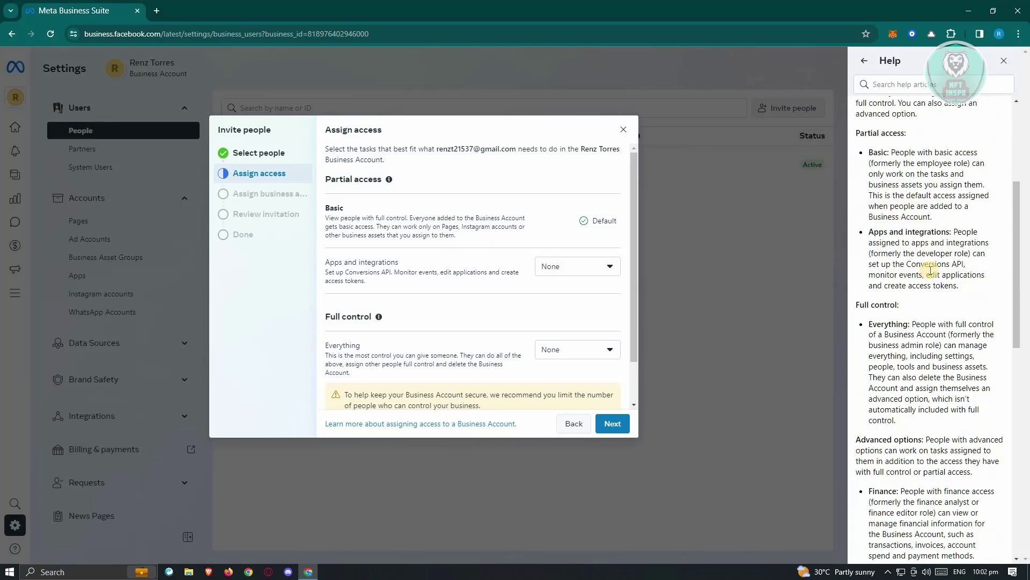
scroll(912, 348, down, 1)
scroll(923, 348, up, 1)
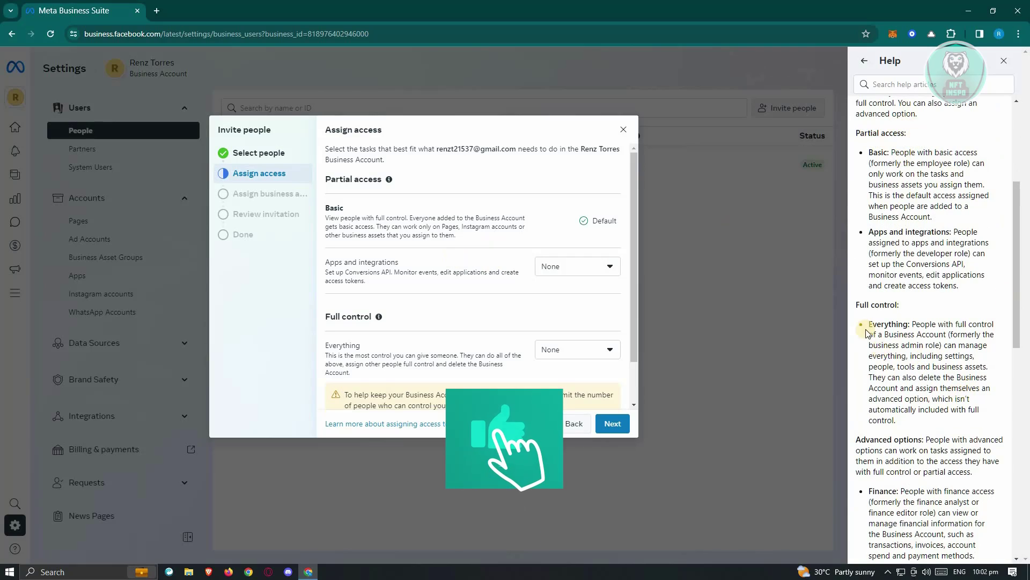
drag(857, 305, 909, 311)
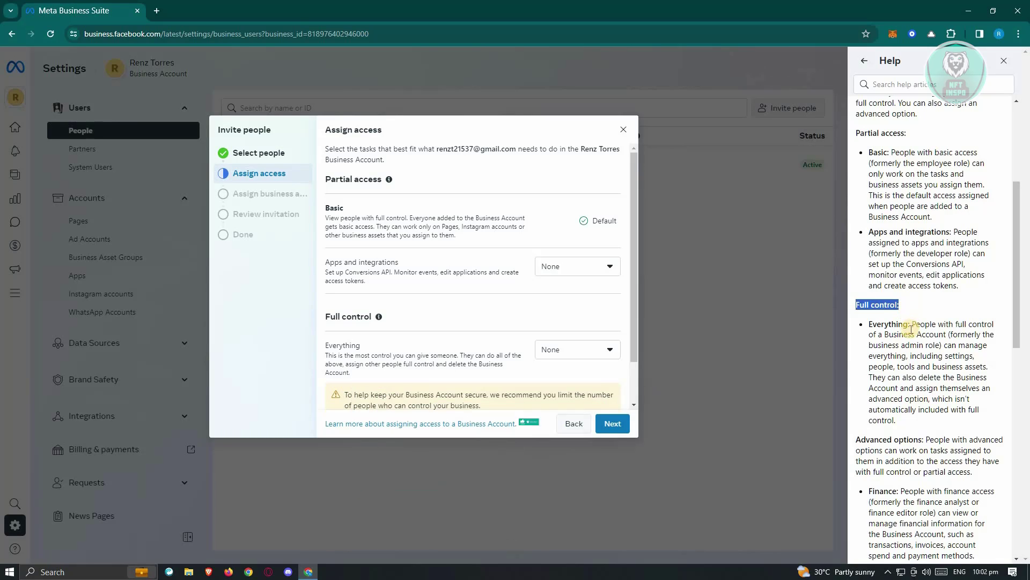
click(909, 311)
drag(909, 306, 860, 305)
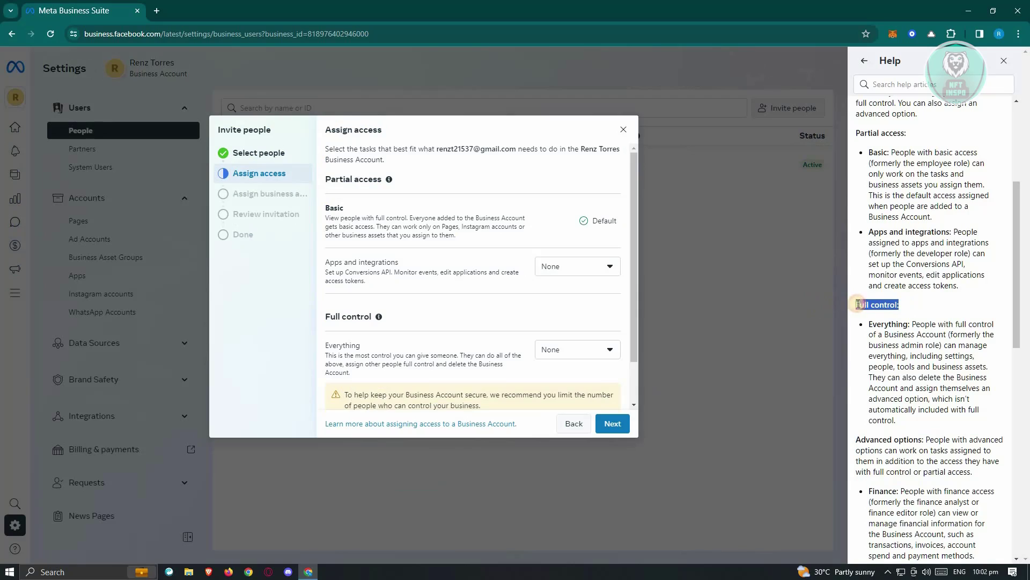
click(928, 305)
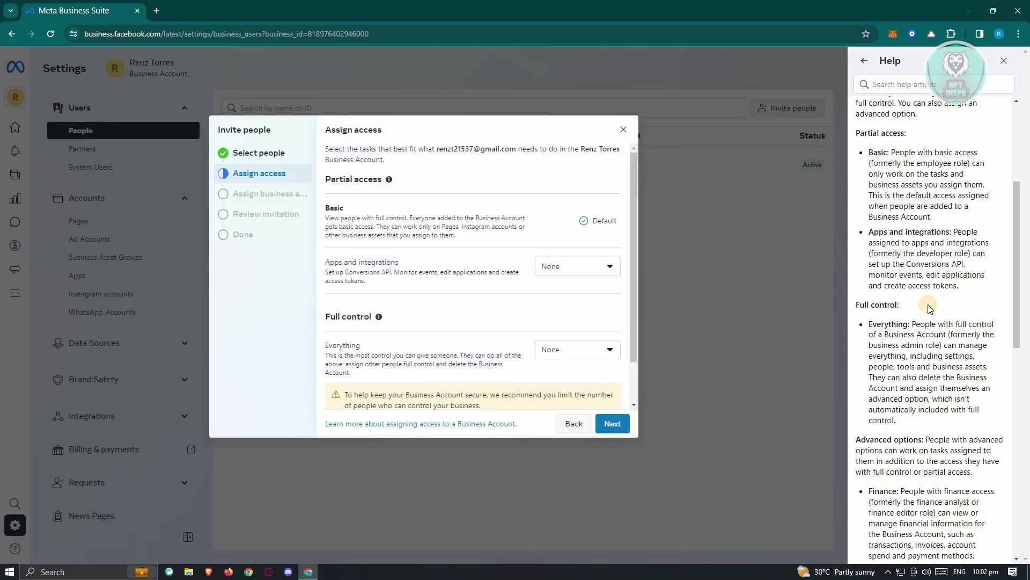
drag(910, 308, 855, 304)
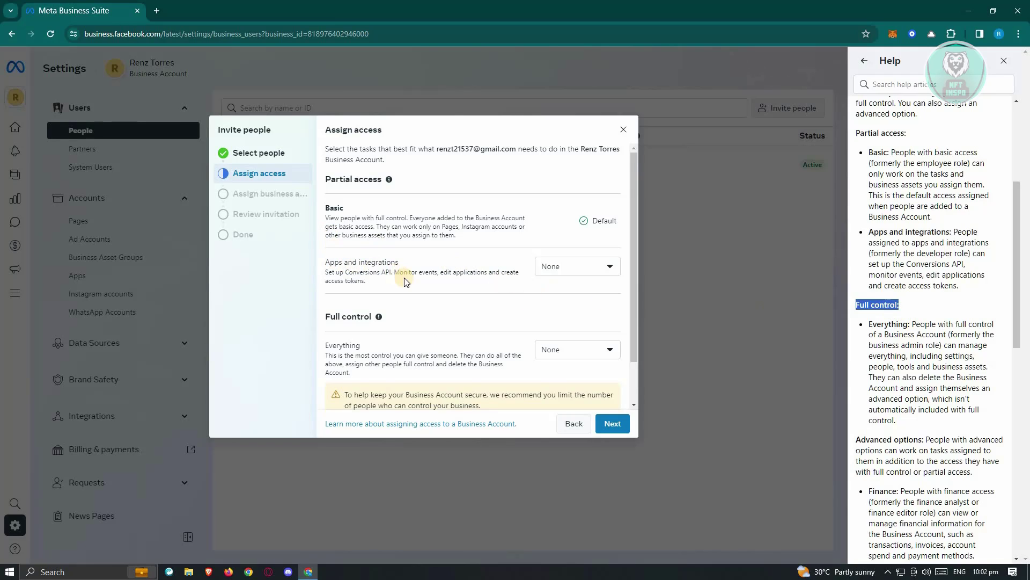
- Keep full control ('Everything') at None with Basic access and proceed to Assign business assets
scroll(410, 285, down, 2)
click(598, 300)
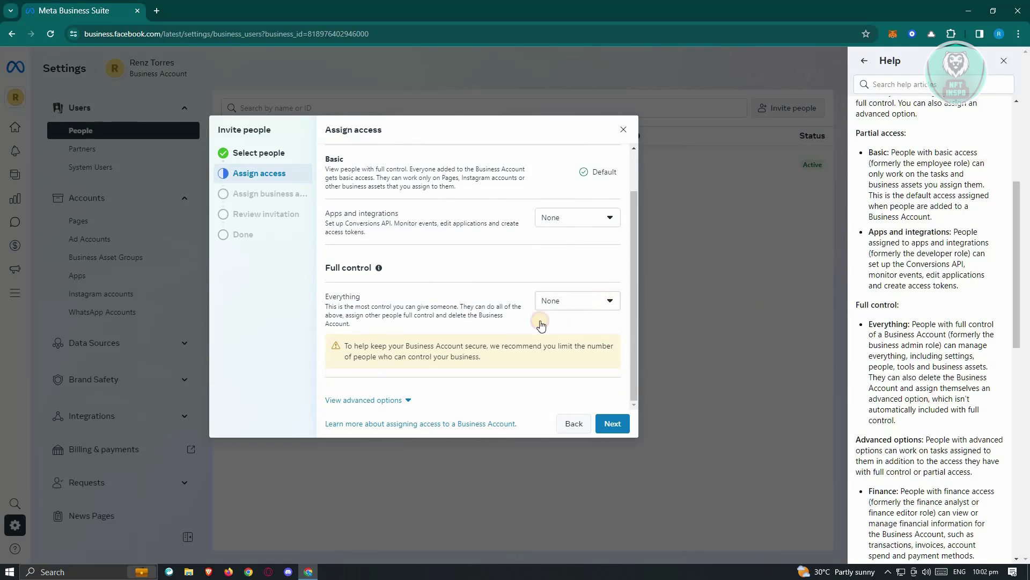
click(579, 327)
scroll(527, 337, up, 2)
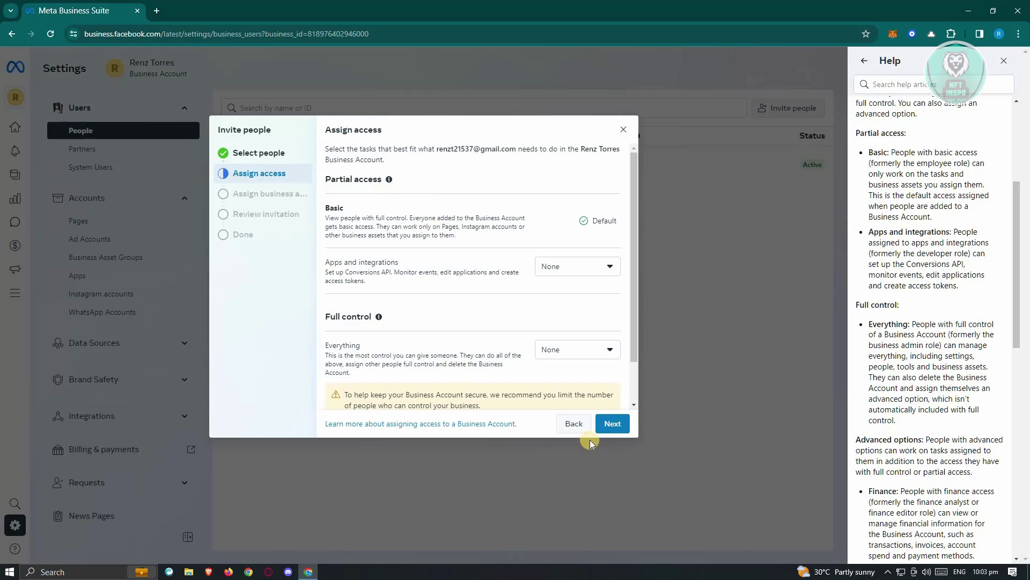
click(611, 424)
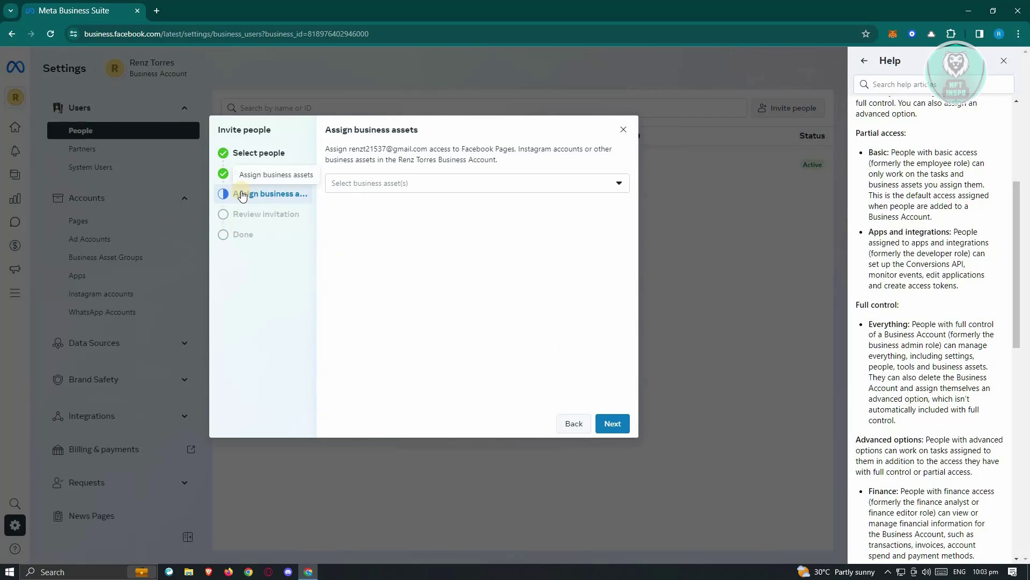
- Select the Waw Facebook Page as a business asset and expand its access options
click(465, 186)
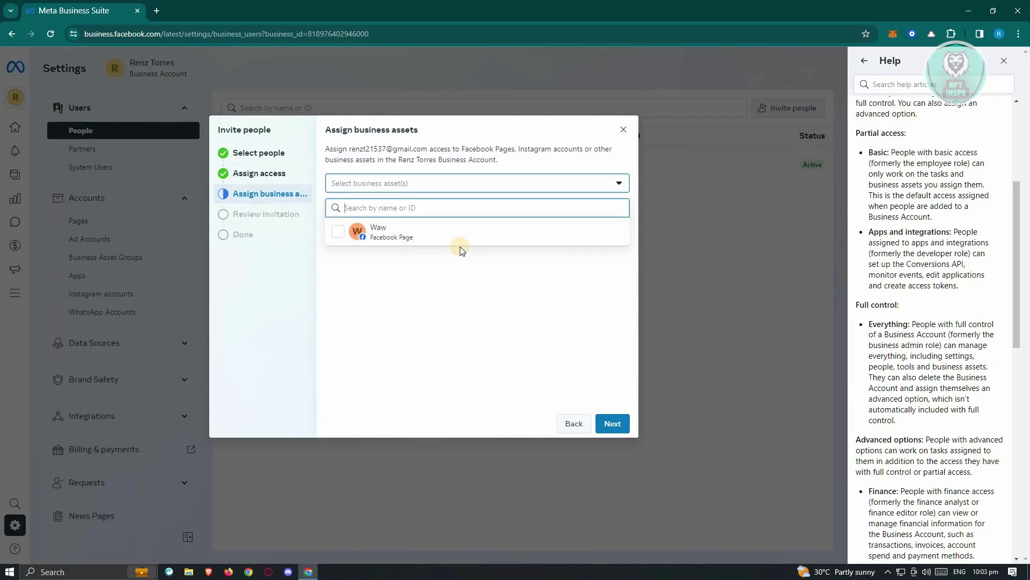
click(341, 232)
click(611, 421)
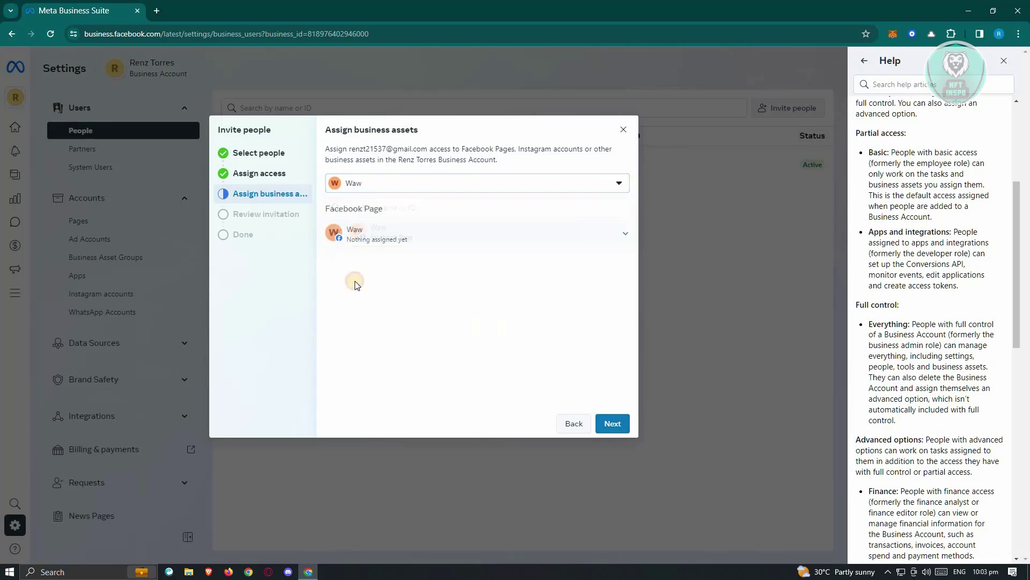
click(625, 234)
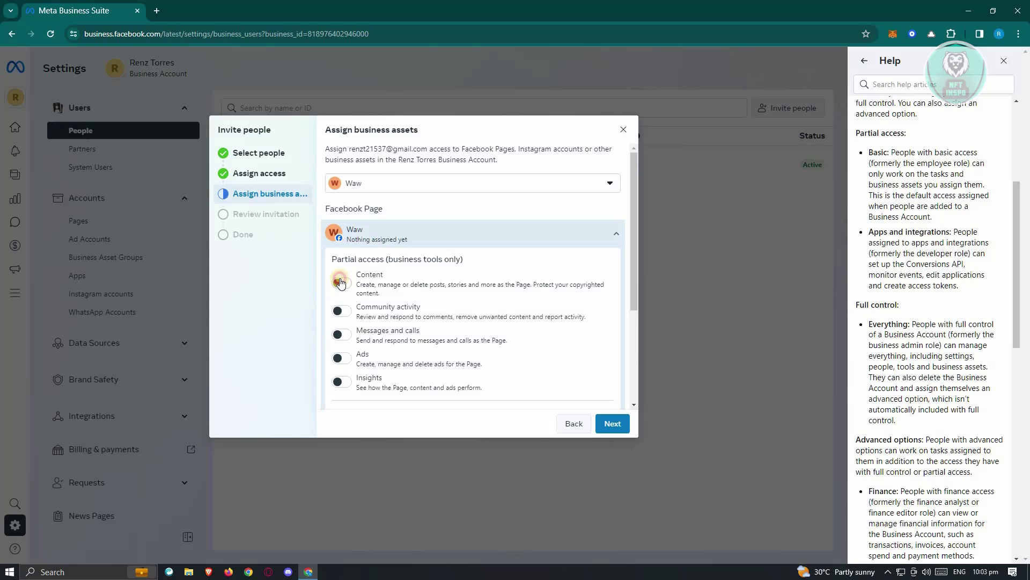
- Try several Waw permissions, settle on Content access only, and continue to Review invitation
click(340, 282)
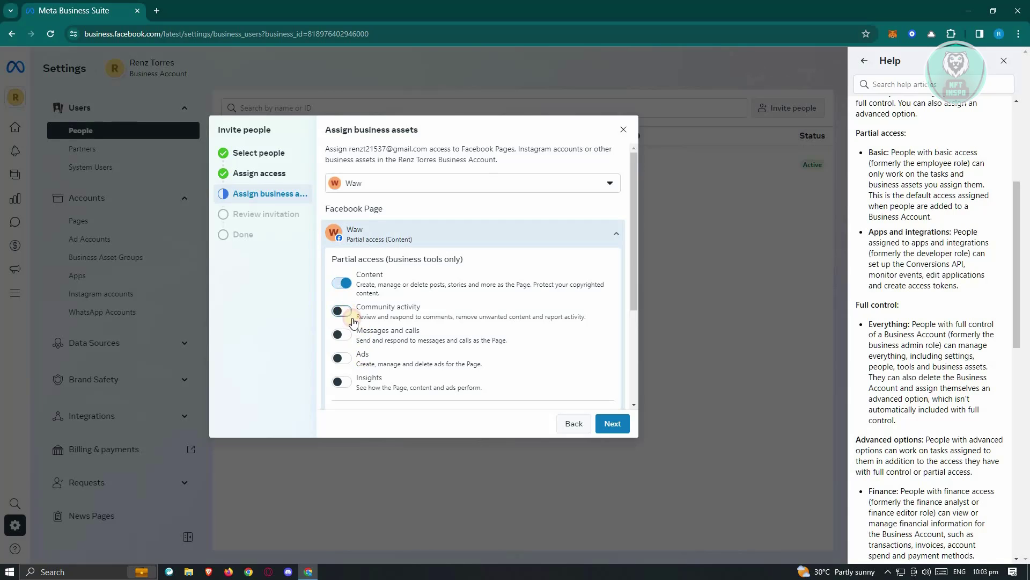
click(353, 316)
click(344, 336)
scroll(345, 343, down, 1)
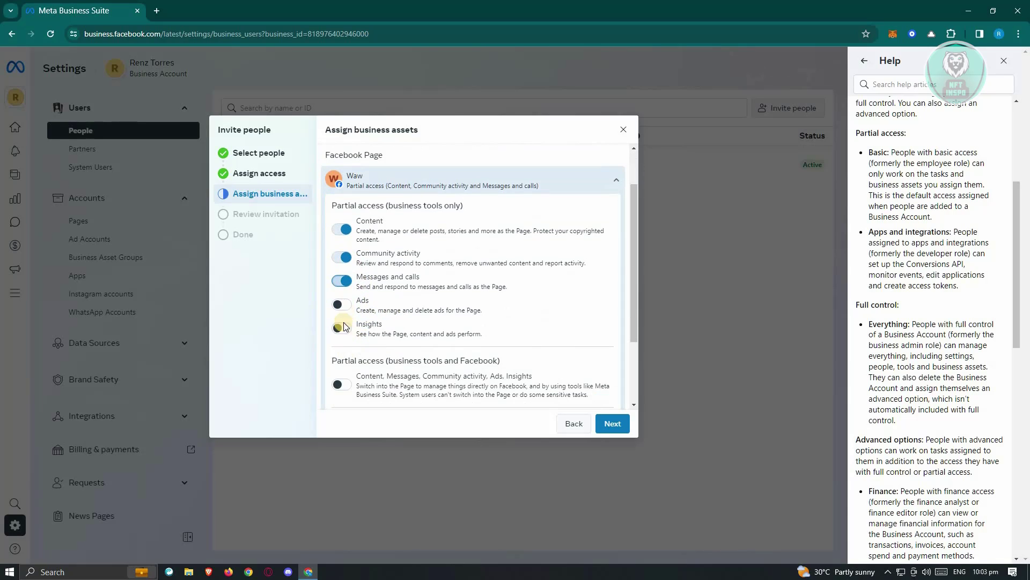
scroll(344, 343, down, 2)
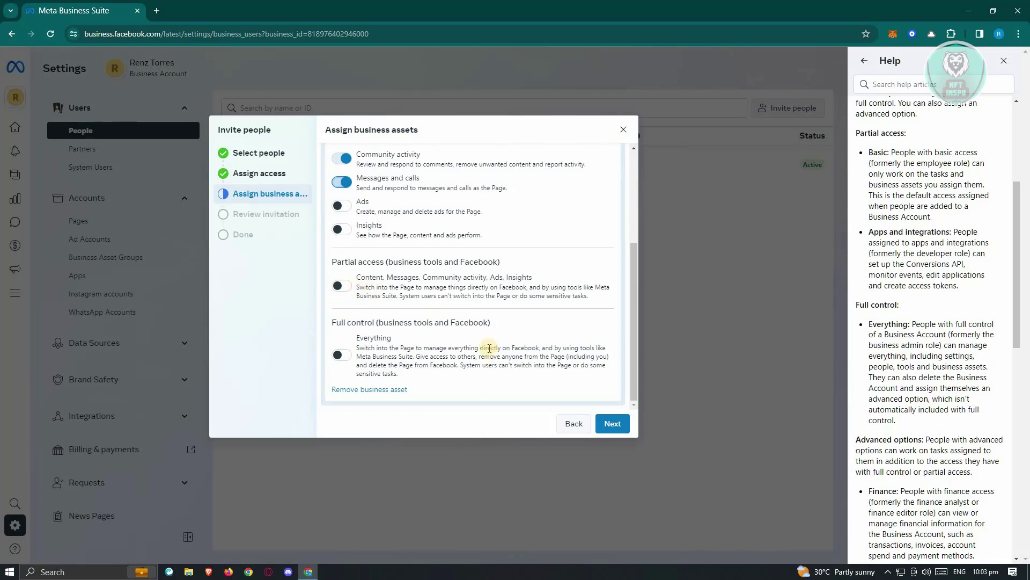
click(338, 357)
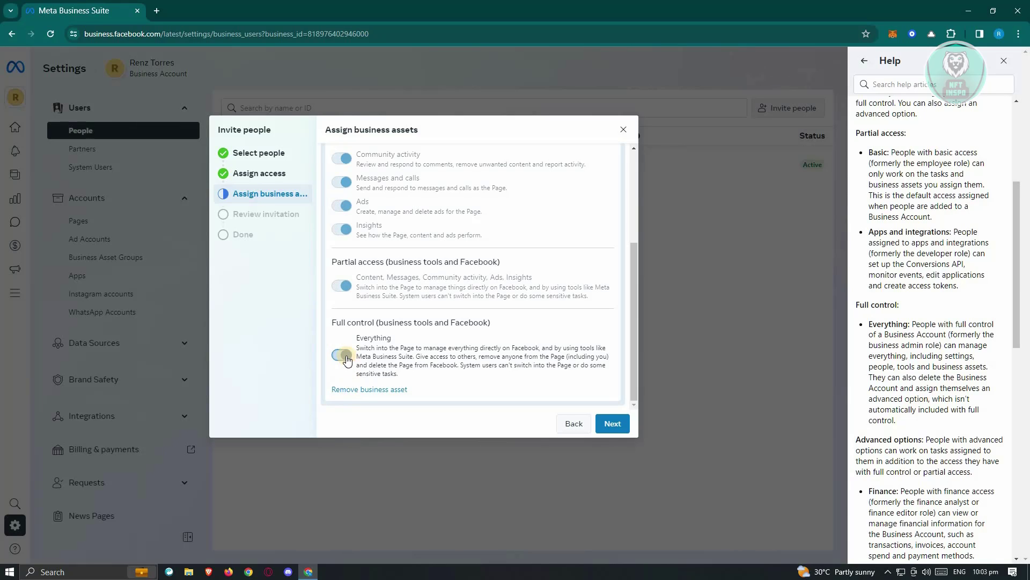
click(344, 355)
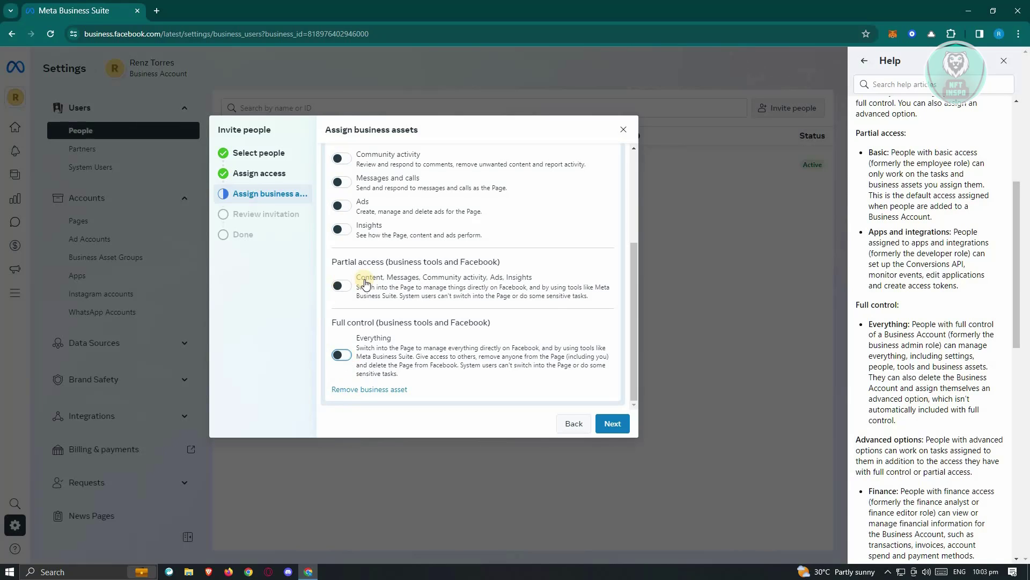
scroll(360, 284, up, 3)
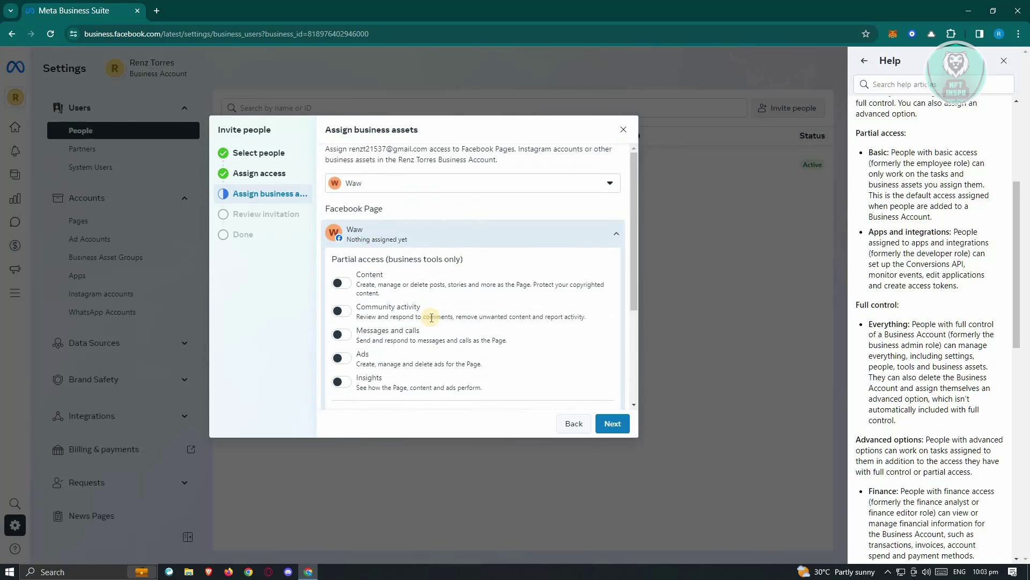
click(343, 286)
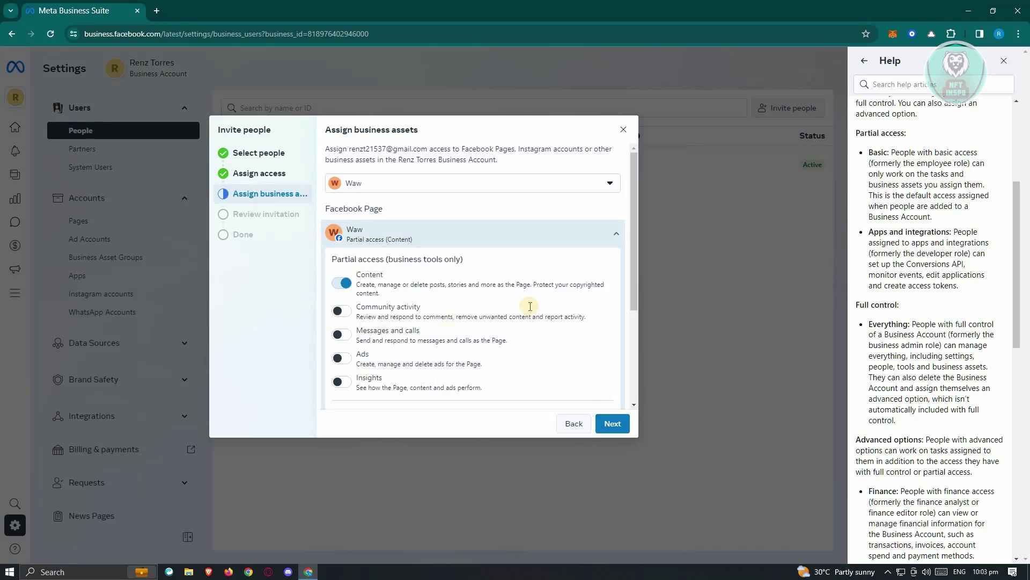
click(609, 422)
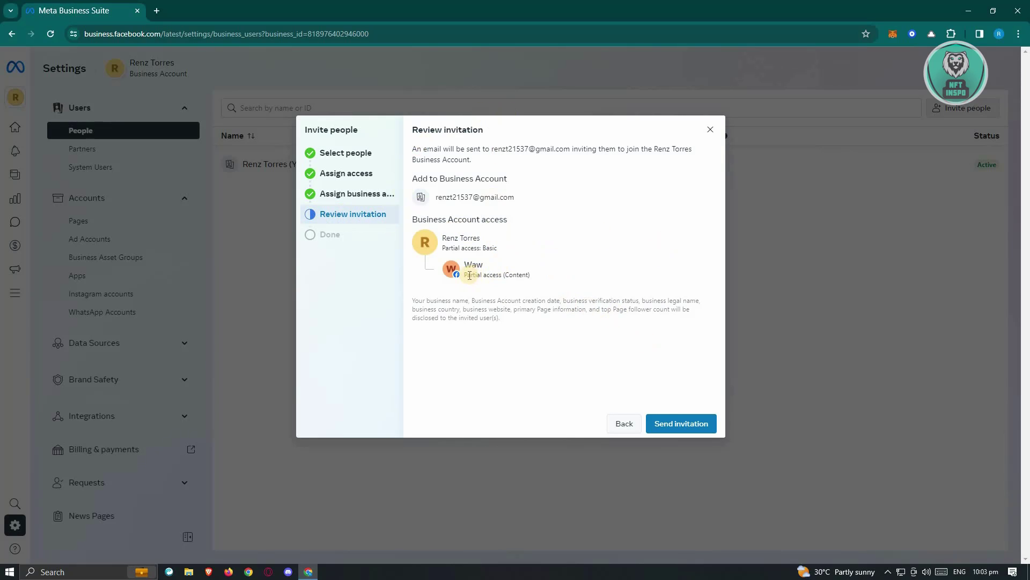
- Highlight the Waw Page's Partial access (Content) summary on the Review invitation screen
drag(468, 276, 598, 279)
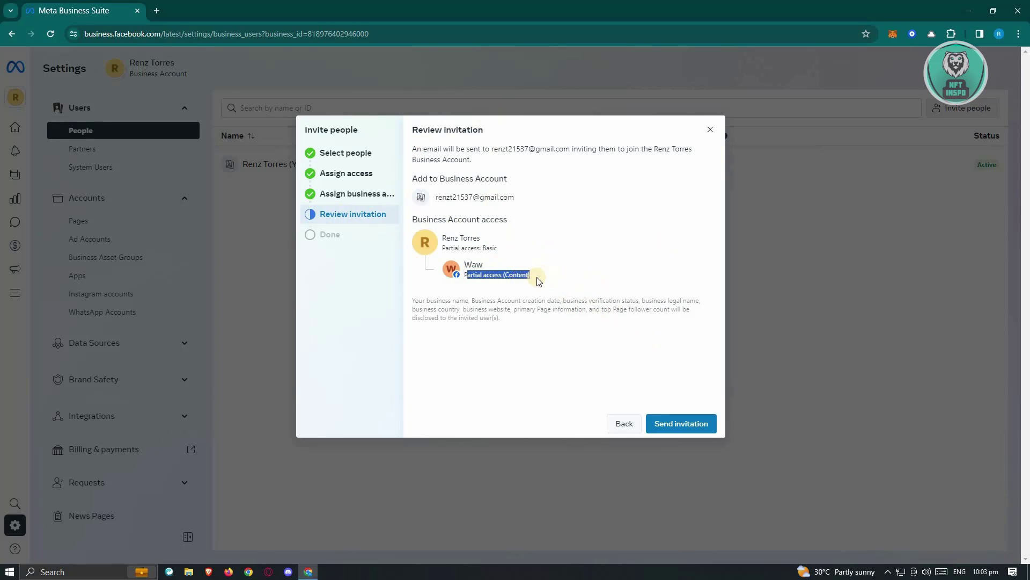